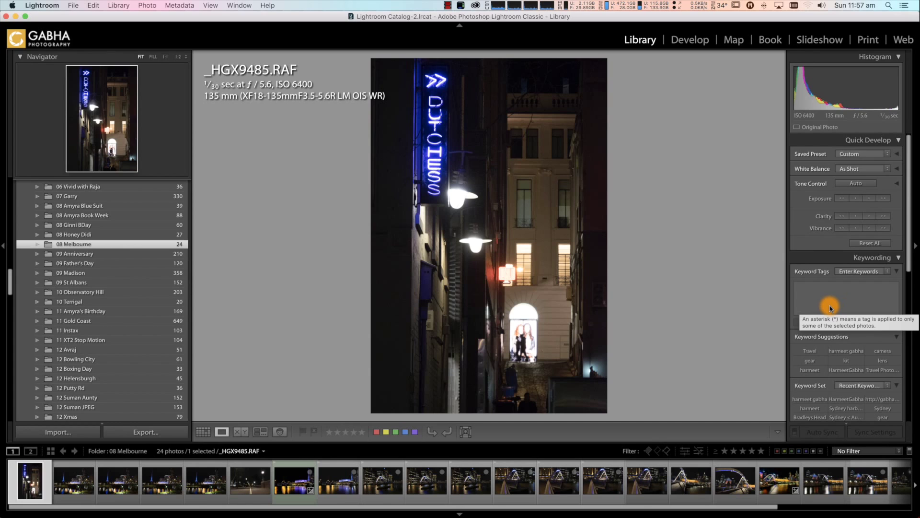
- Hide the side panels so the neon-lit alley photo shows enlarged
key(Tab)
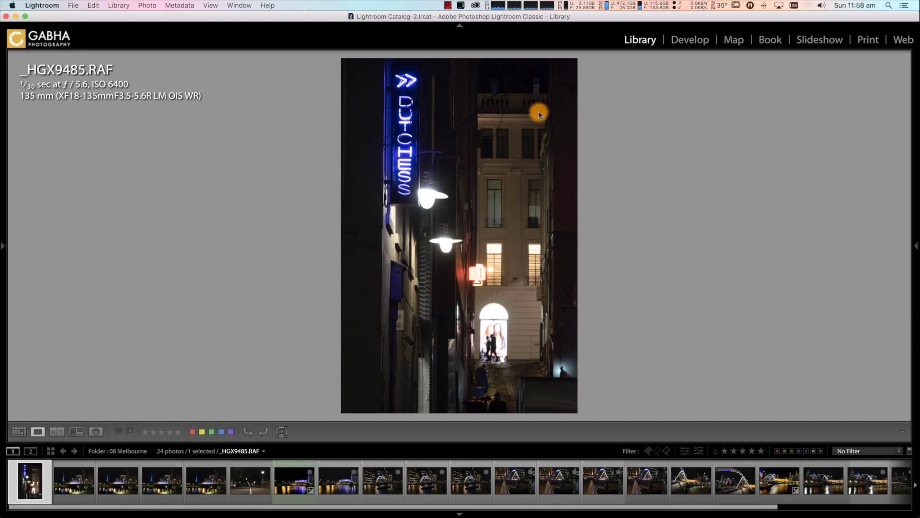
- Enable Photo > Auto Advance and test it by stepping to the next photo and back
click(146, 6)
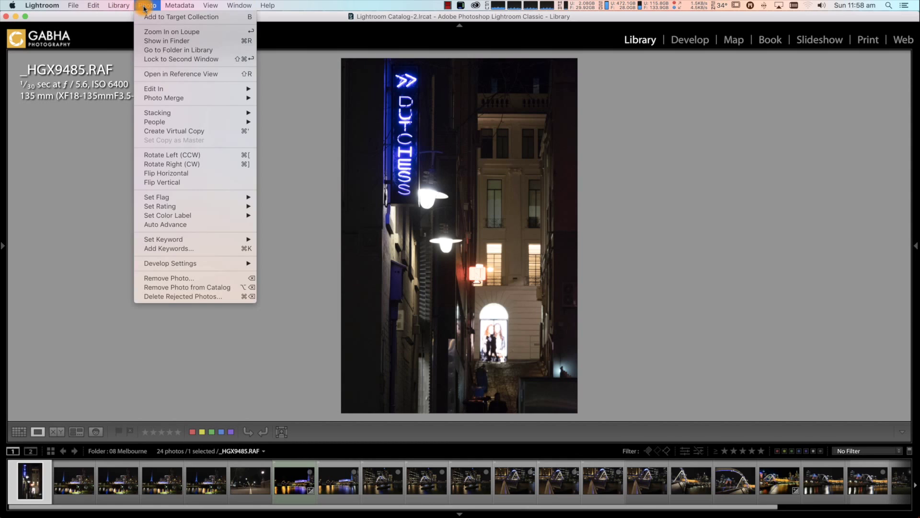
click(217, 225)
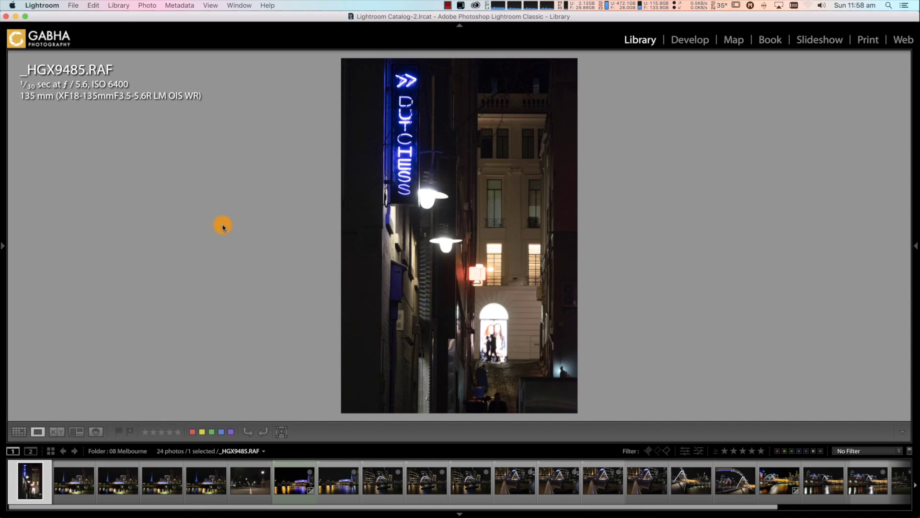
key(Right)
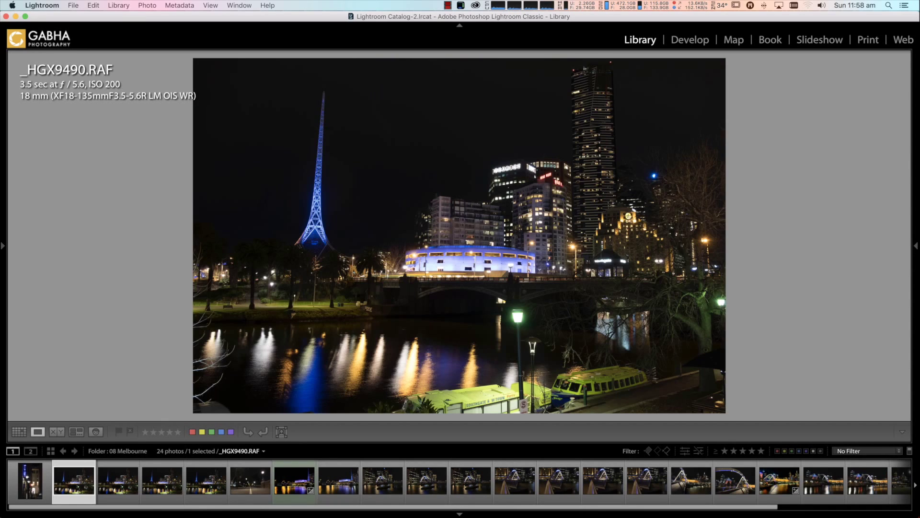
key(Left)
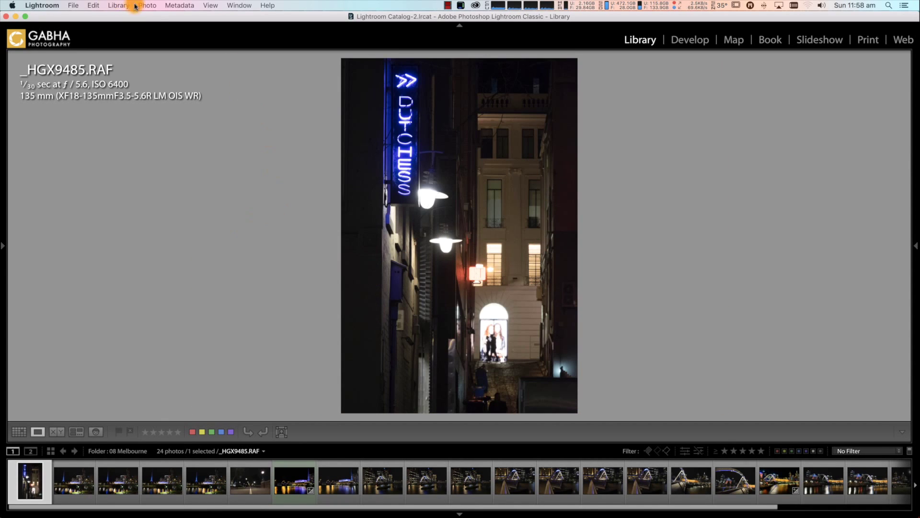
click(146, 6)
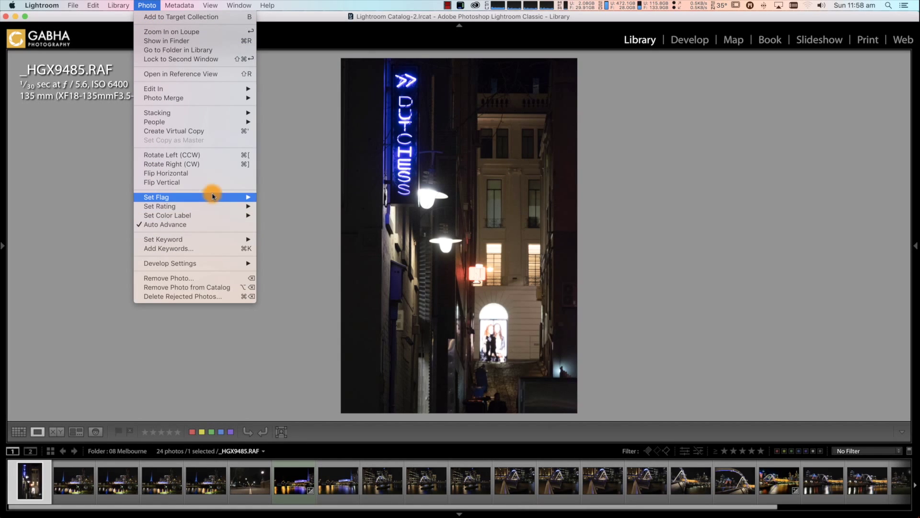
mouse_move(155, 197)
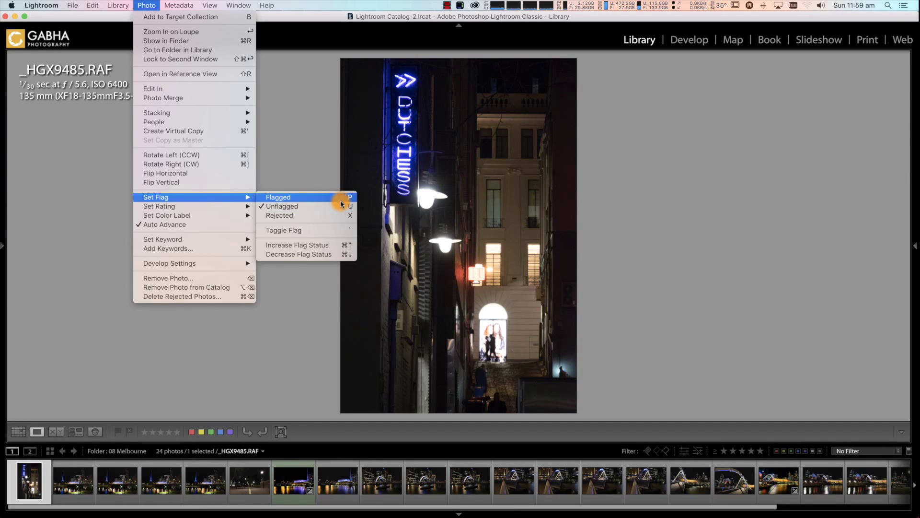
click(322, 142)
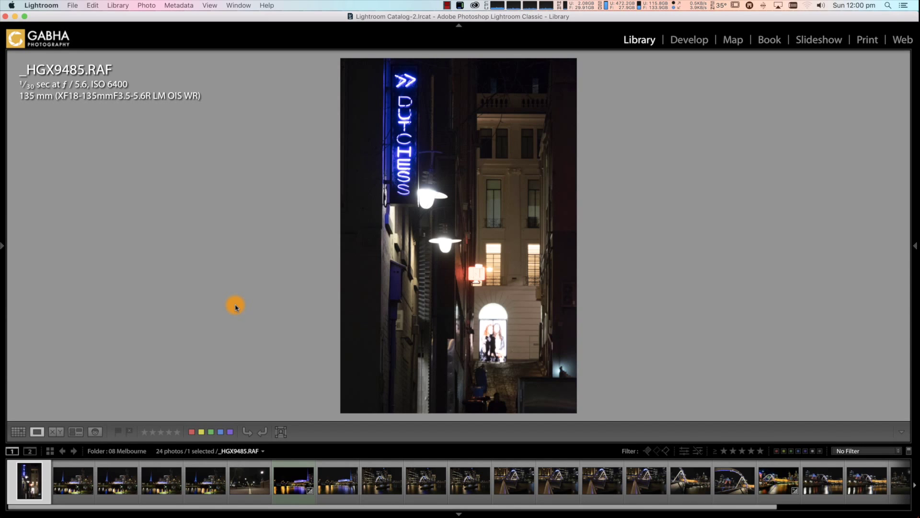
key(Right)
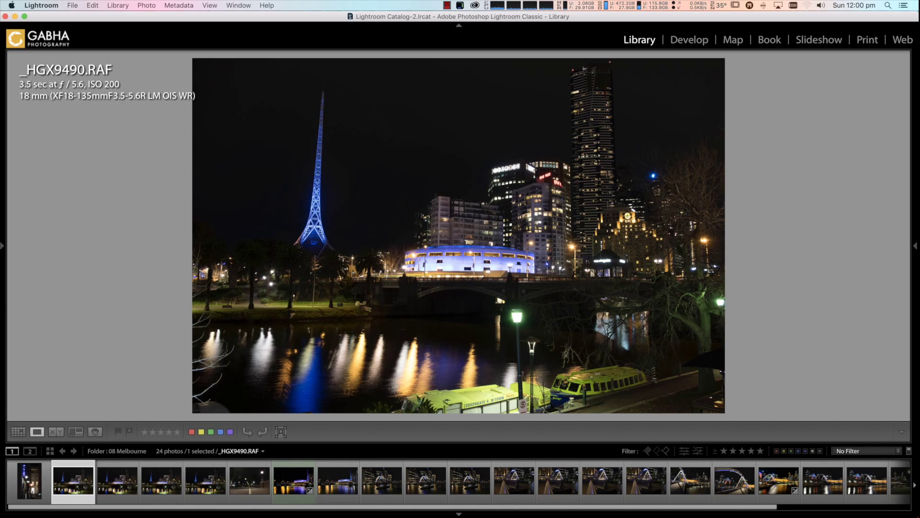
- Compare _HGX9490 with _HGX9491, reject _HGX9490, and advance to _HGX9492
key(Right)
key(Left)
key(Right)
key(Right)
key(Left)
key(Left)
key(Right)
key(Left)
key(Right)
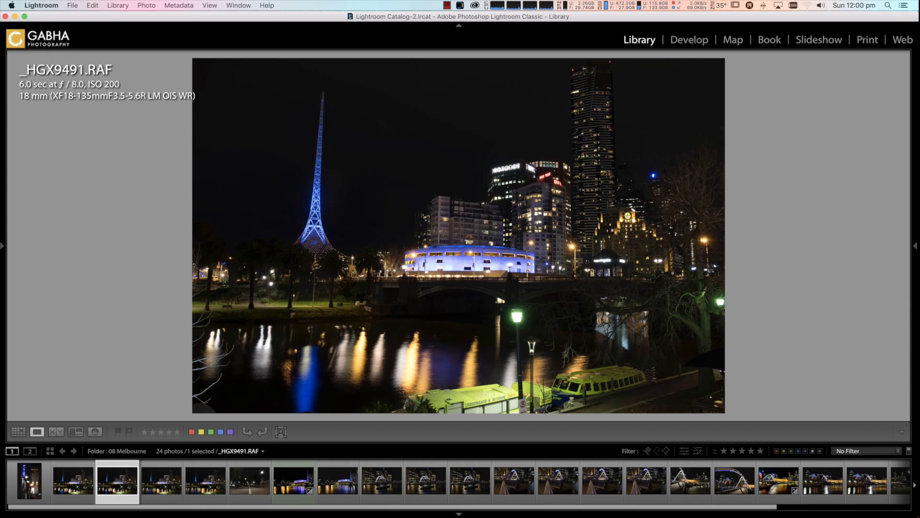
key(Left)
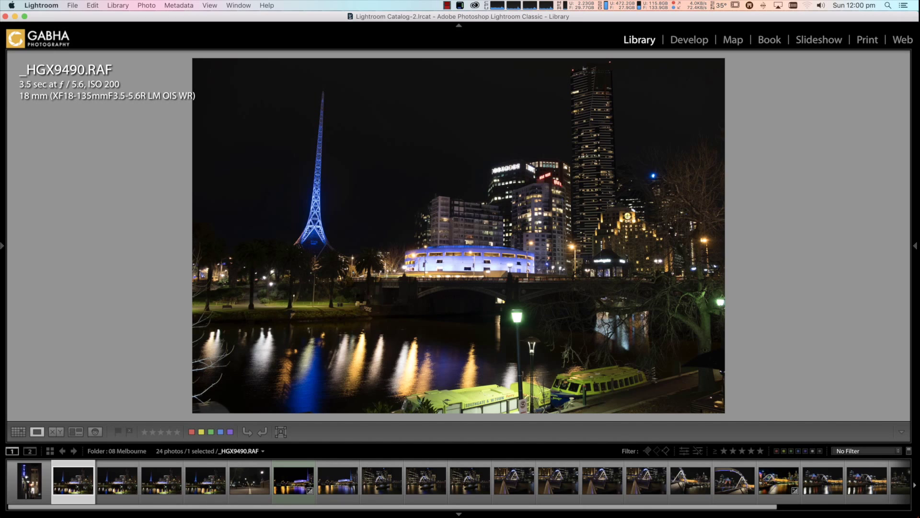
key(x)
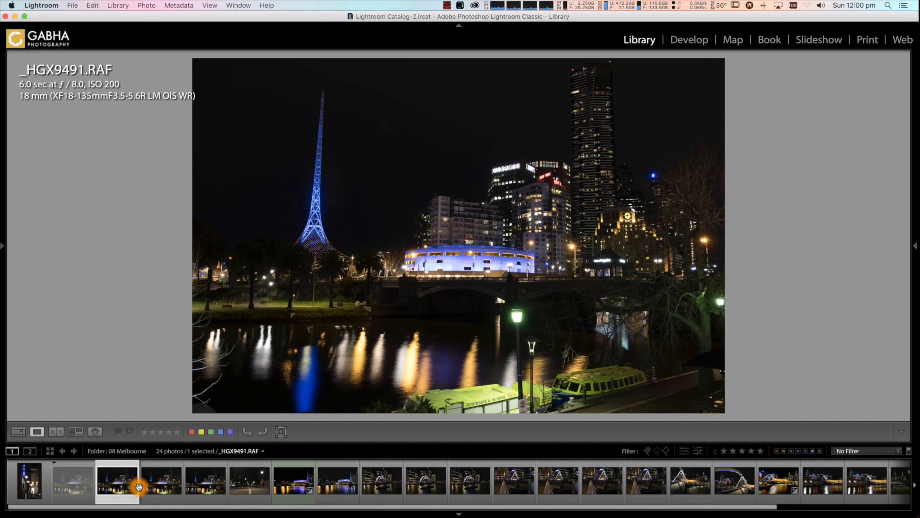
key(Right)
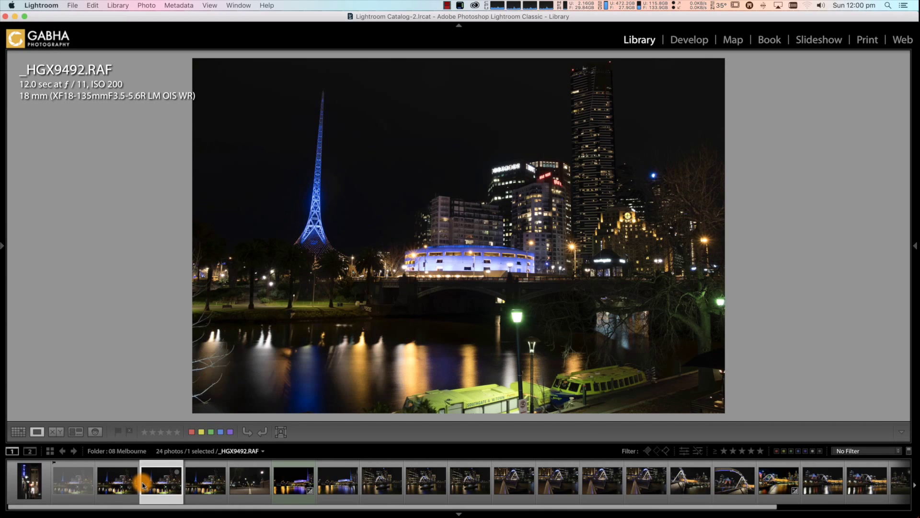
- Unflag _HGX9493, reject _HGX9494, pick _HGX9498, and leave _HGX9499 unflagged
key(Right)
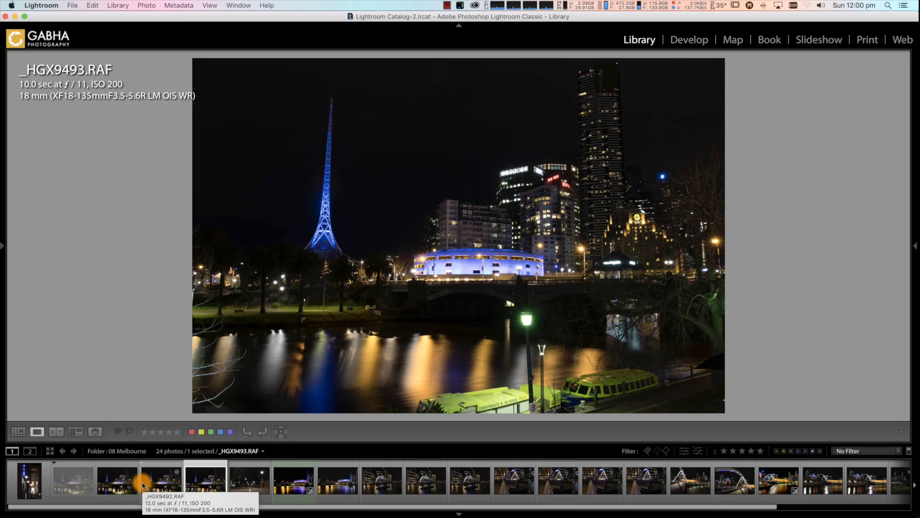
key(u)
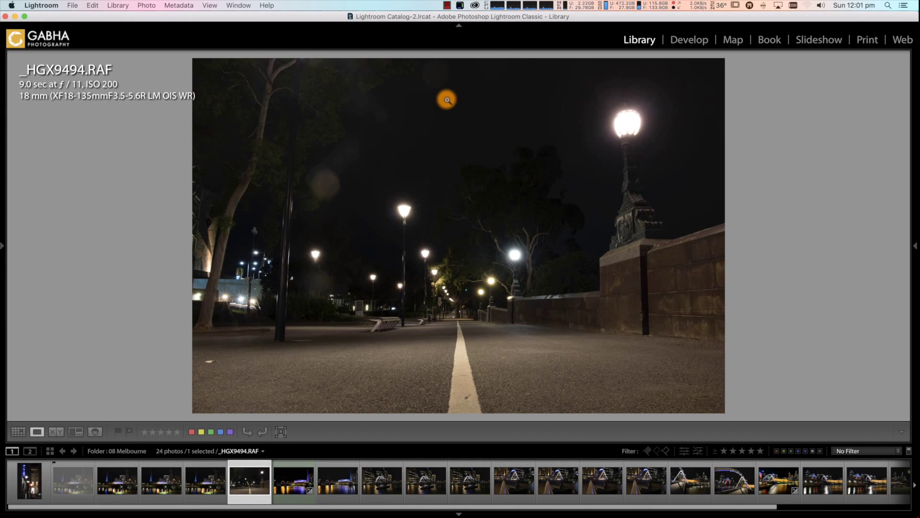
key(x)
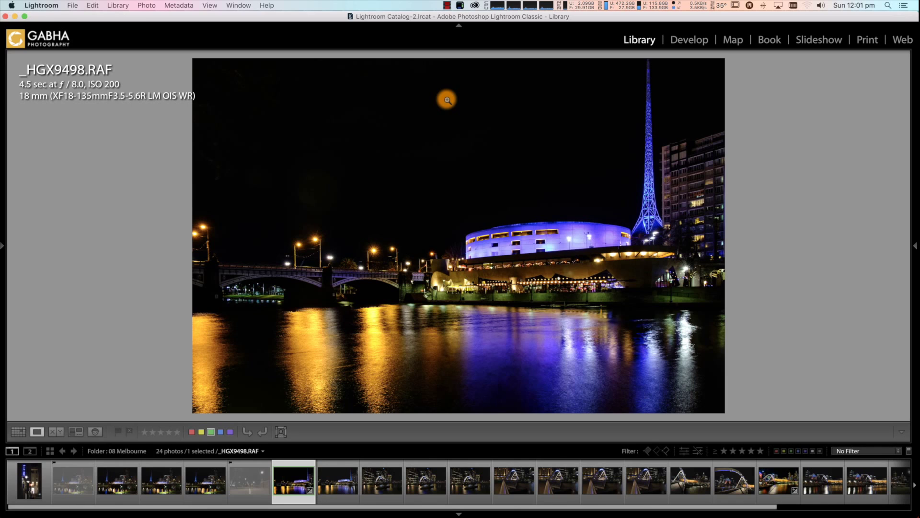
key(p)
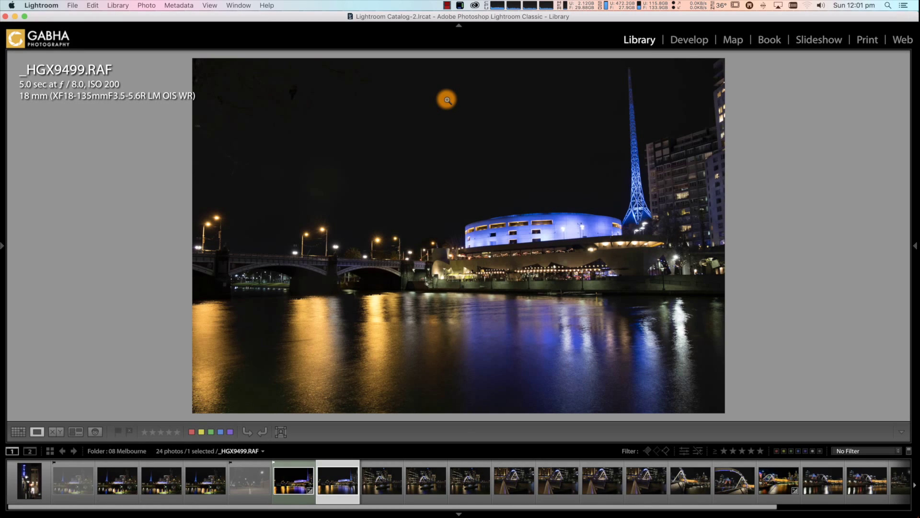
key(shift+u)
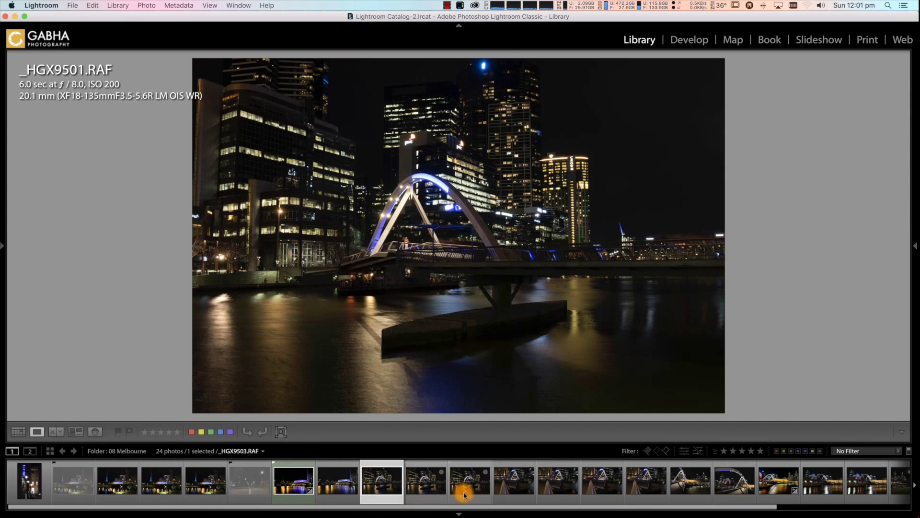
- Open _HGX9502, compare the similar bridge shots, and reject _HGX9503
click(423, 480)
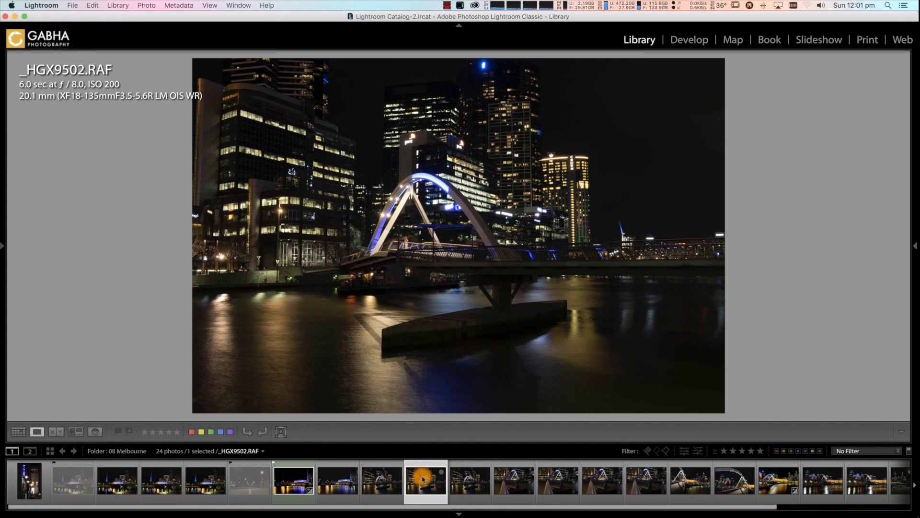
key(Right)
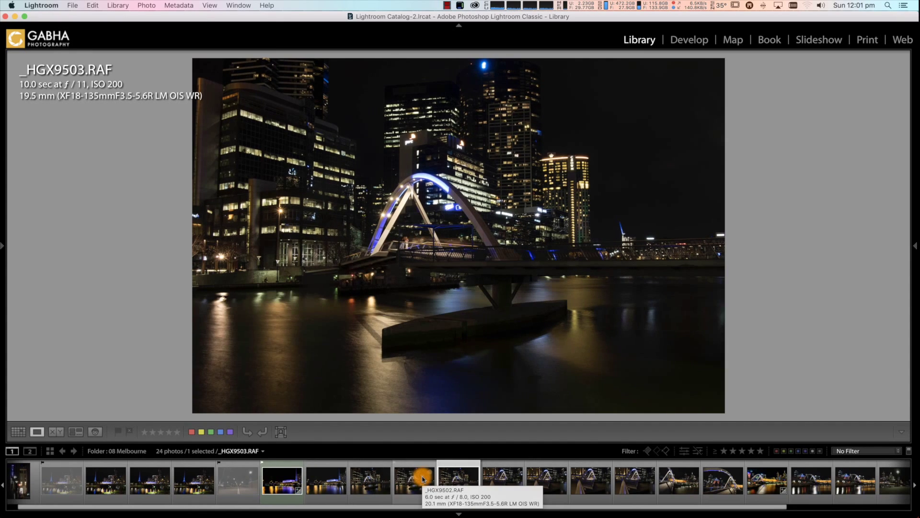
key(Left)
key(Left)
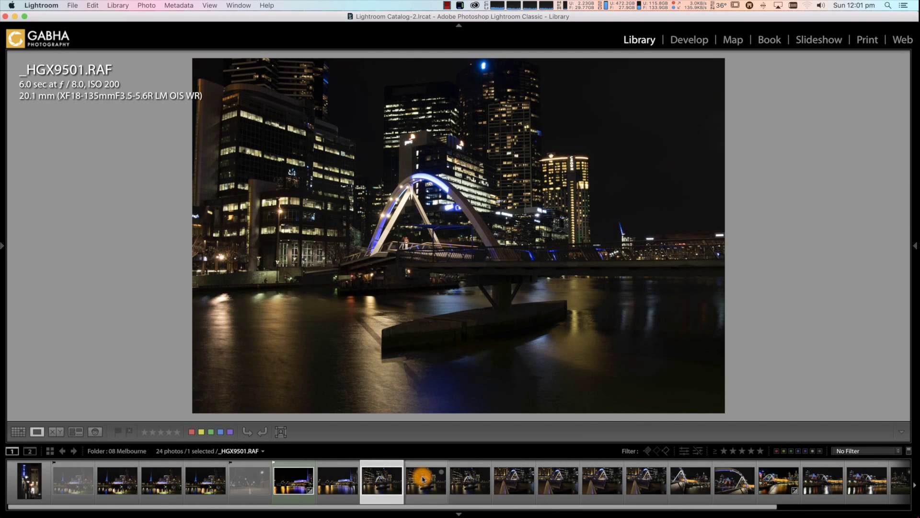
key(Right)
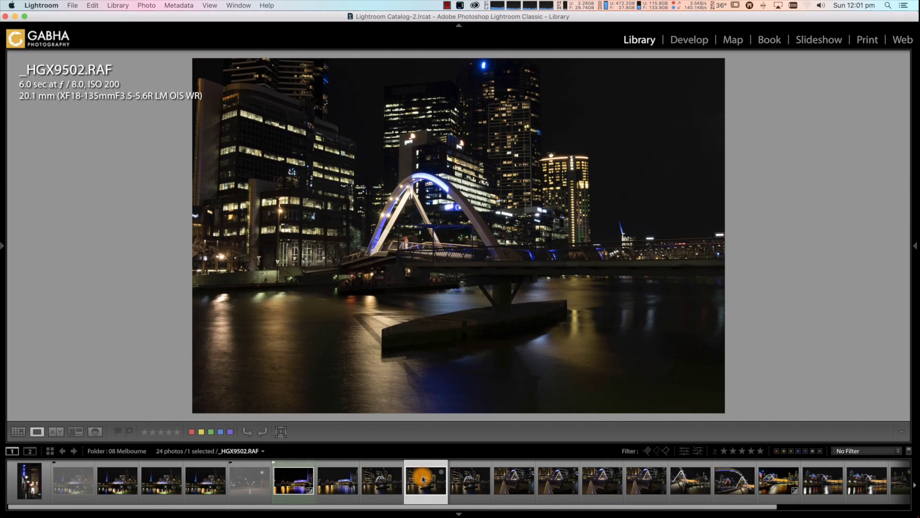
key(Right)
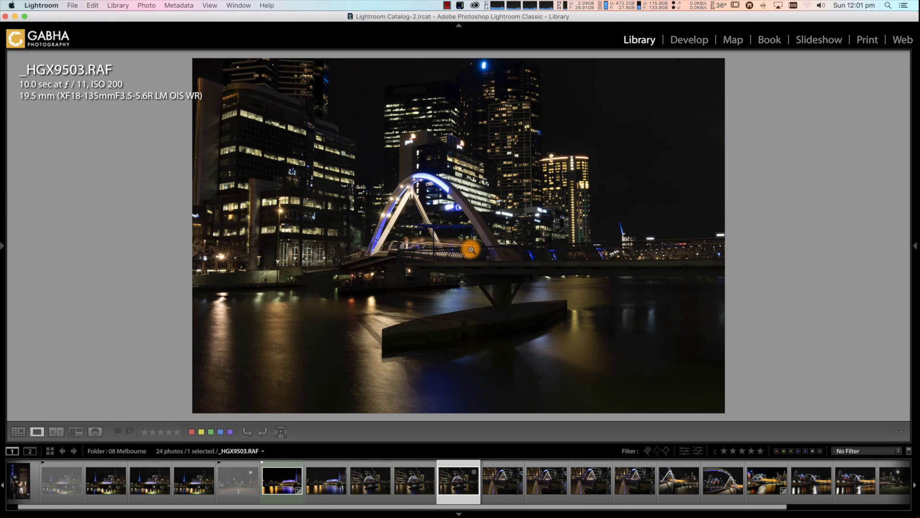
key(shift+x)
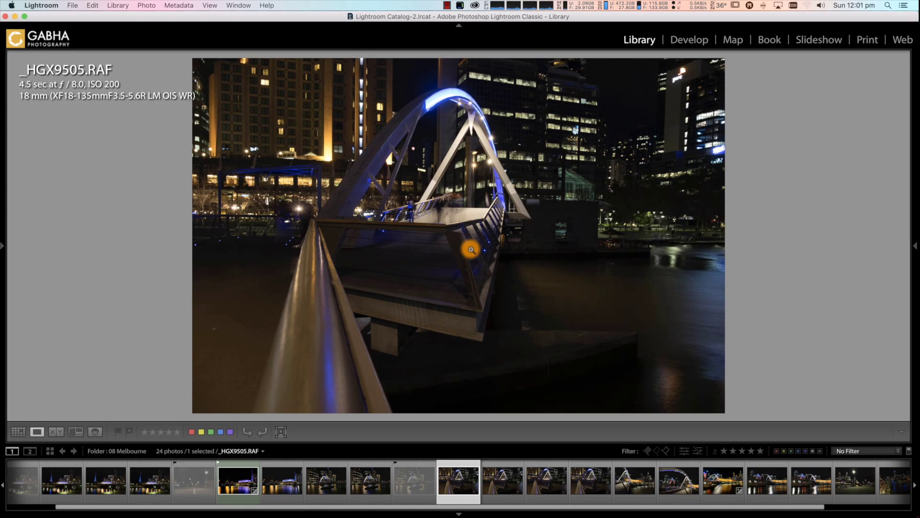
- Step through the near-duplicate bridge shots between _HGX9505 and _HGX9508
key(Right)
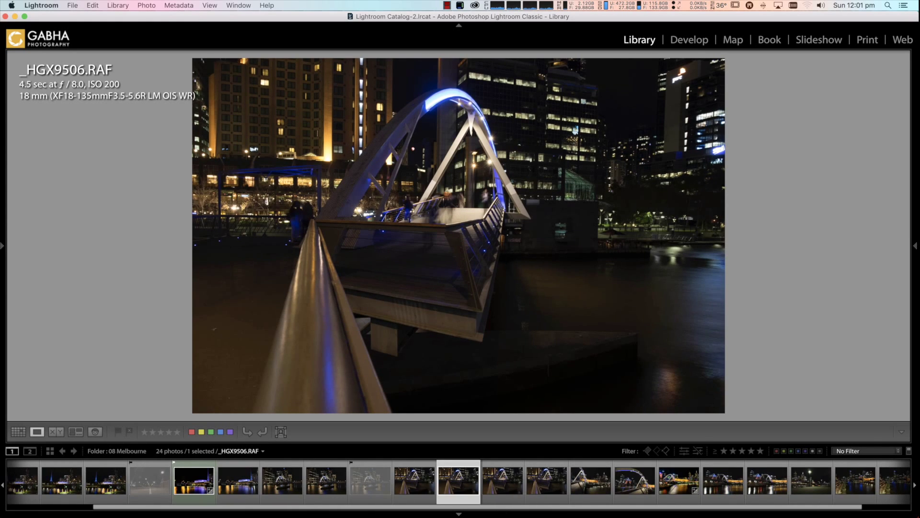
key(Right)
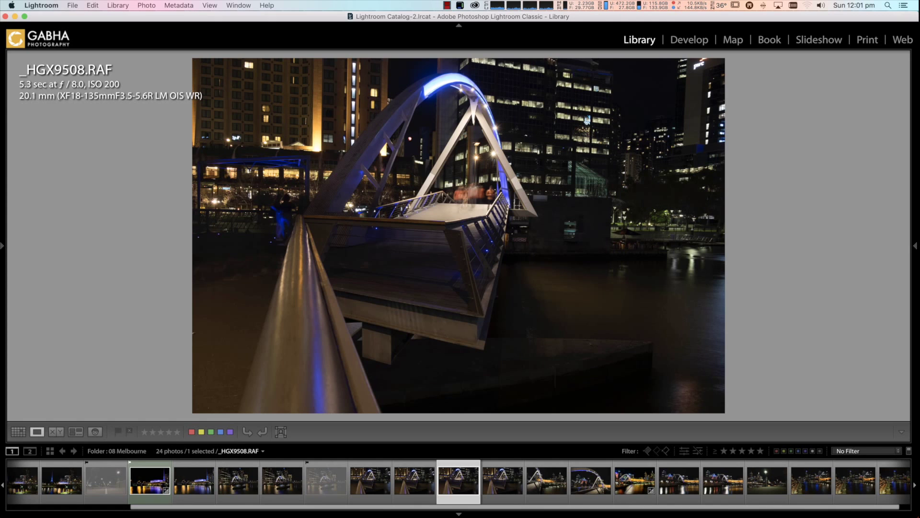
key(Right)
key(Left)
key(Left)
key(Left)
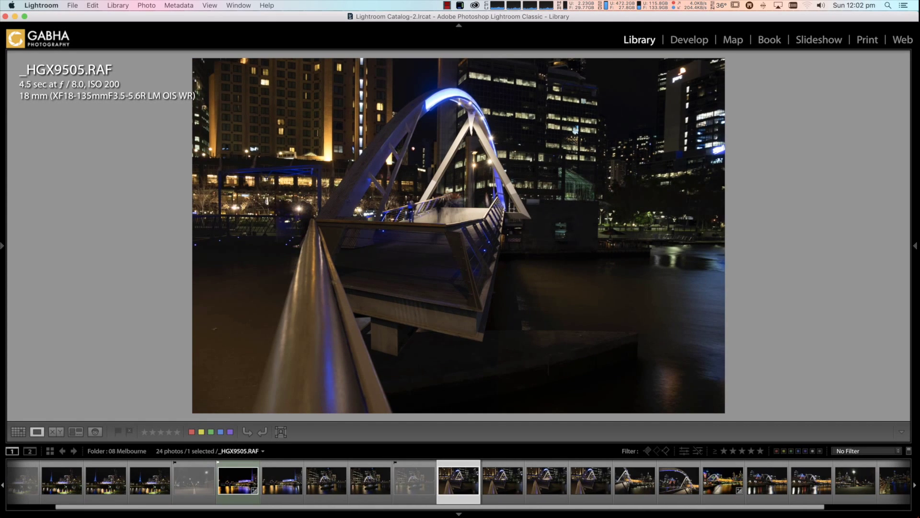
key(Right)
key(Left)
- Compare the railing shots _HGX9505 and _HGX9506 and reject the weaker one
key(Right)
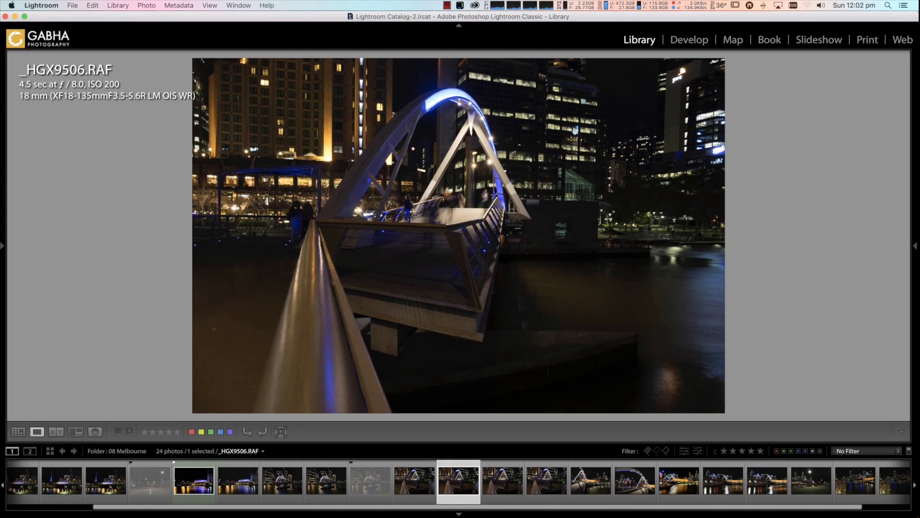
key(Left)
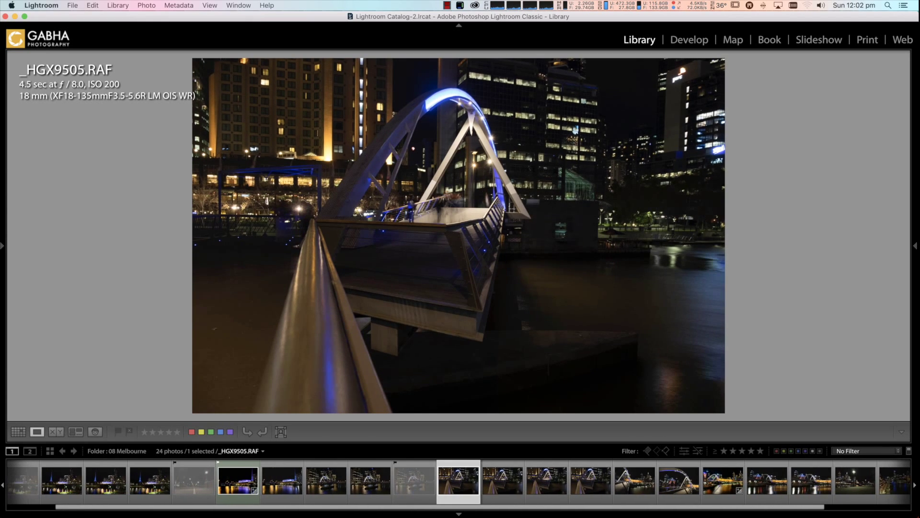
key(Right)
key(Left)
key(Right)
key(Left)
key(x)
- Clear the flag on _HGX9508 and pick _HGX9511, _HGX9513 and _HGX9514
key(Right)
key(Right)
key(Right)
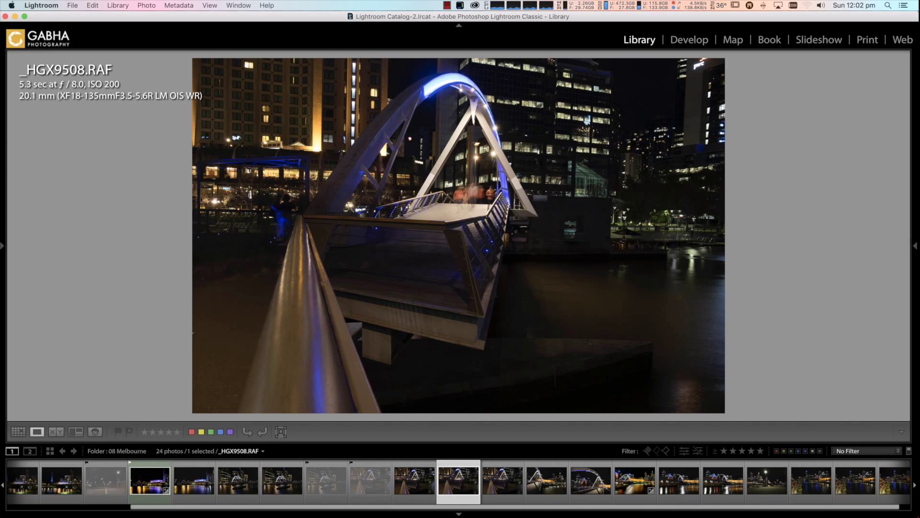
key(u)
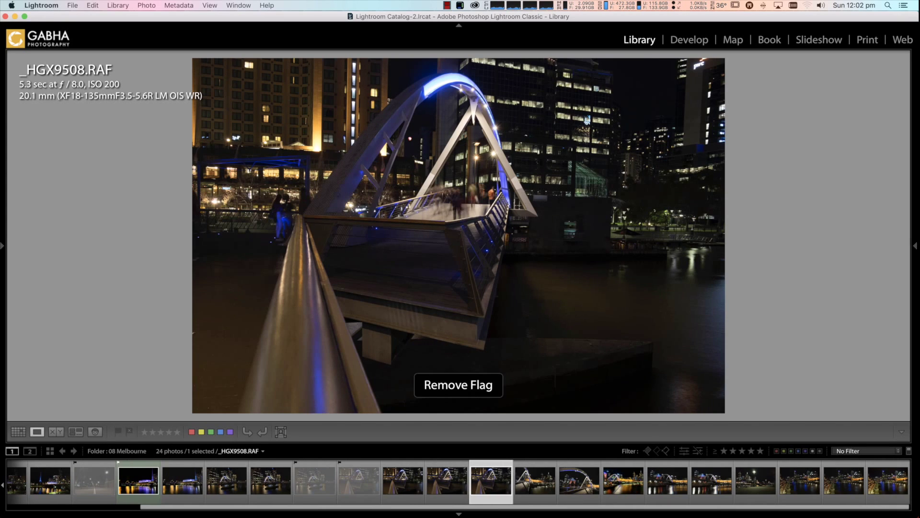
key(Right)
key(Right)
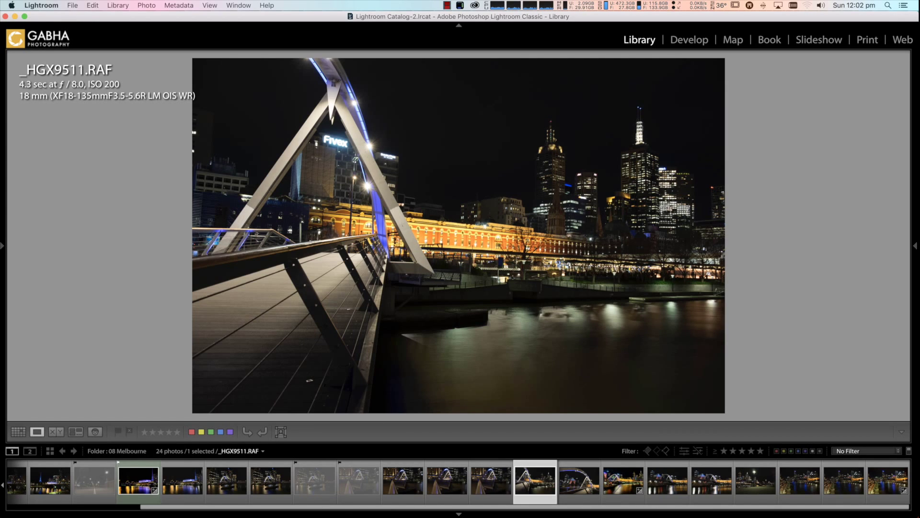
key(p)
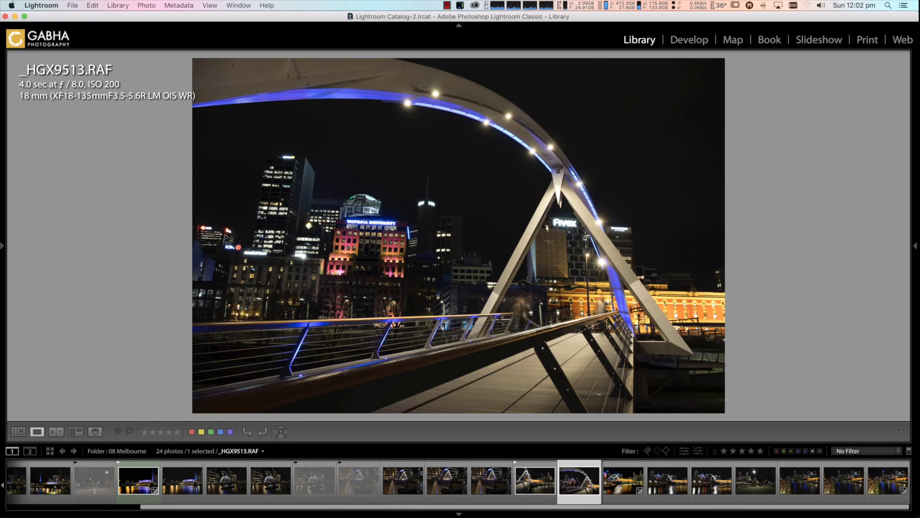
key(p)
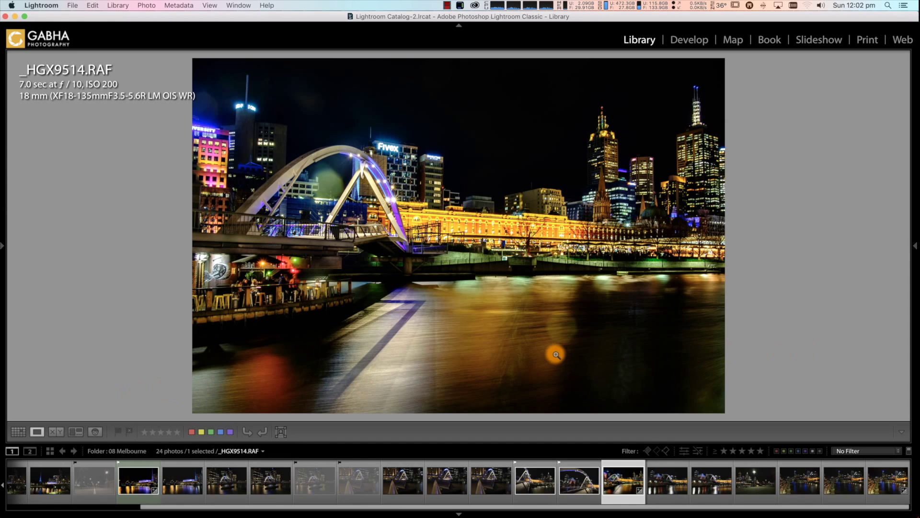
key(p)
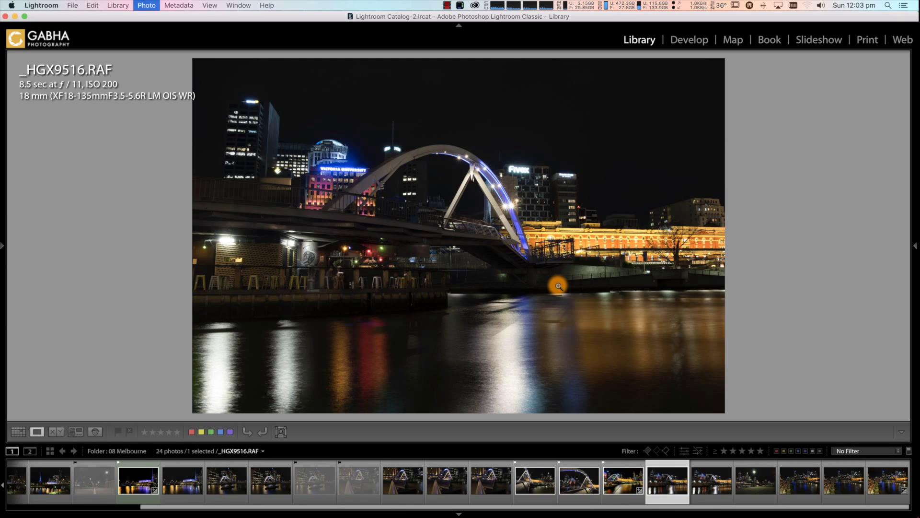
- Reject _HGX9516, clear the flag on _HGX9517, and pick _HGX9519
key(x)
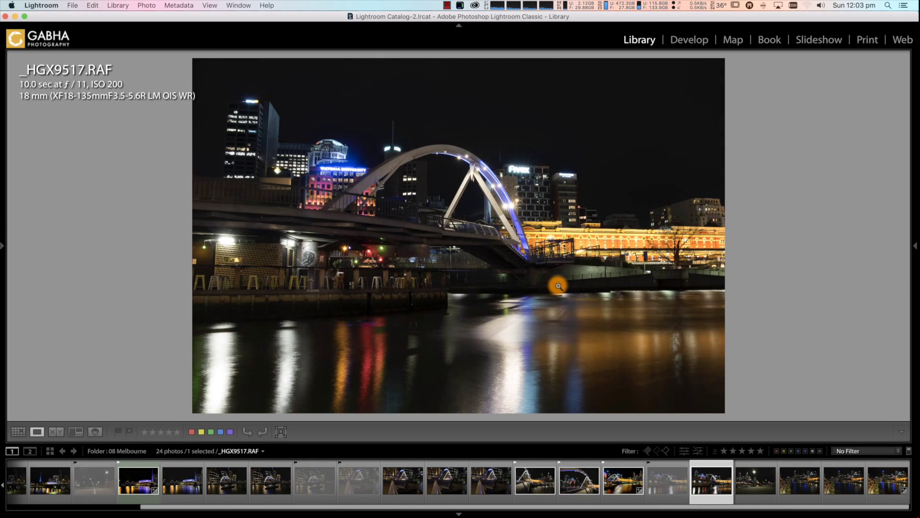
key(Left)
key(Right)
key(u)
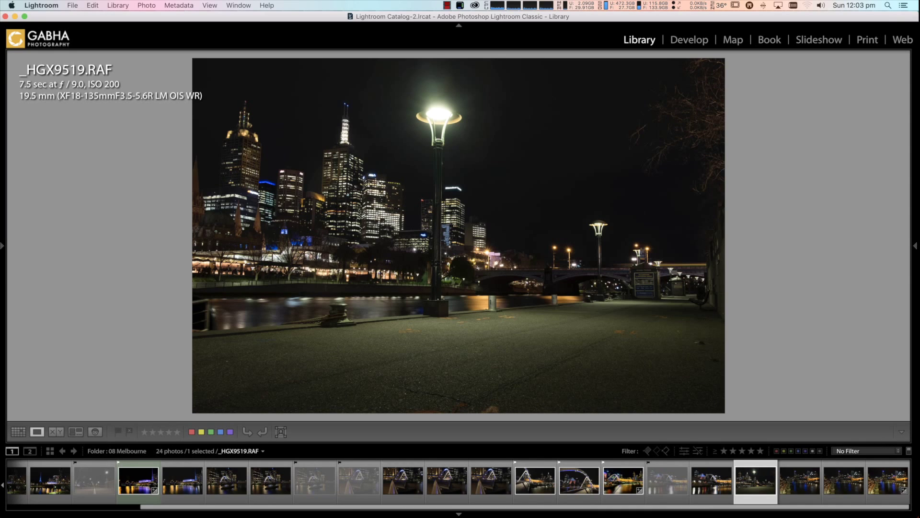
key(p)
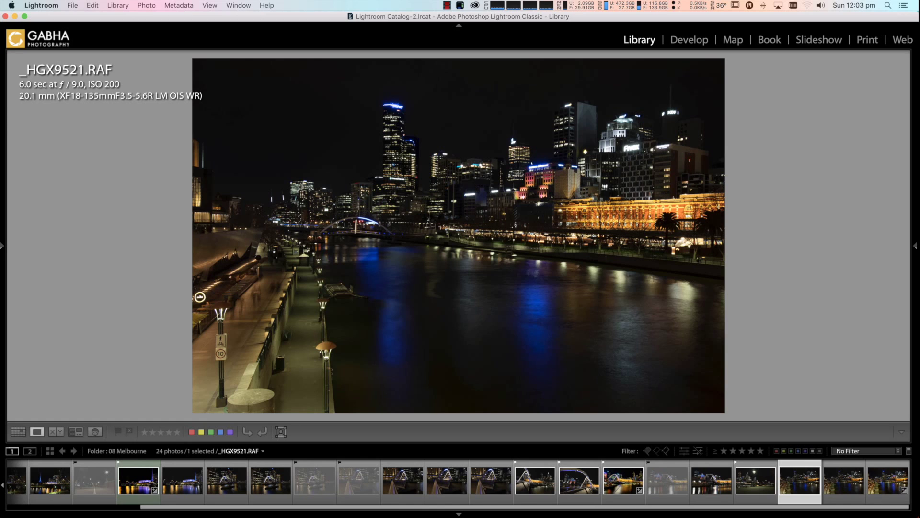
- Pick _HGX9523 and reject _HGX9522 after comparing it with _HGX9521
key(Right)
key(Right)
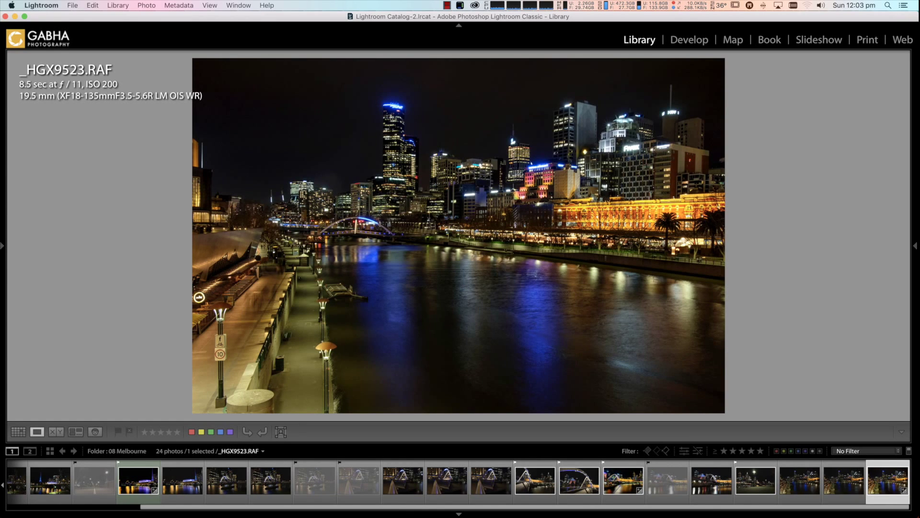
key(p)
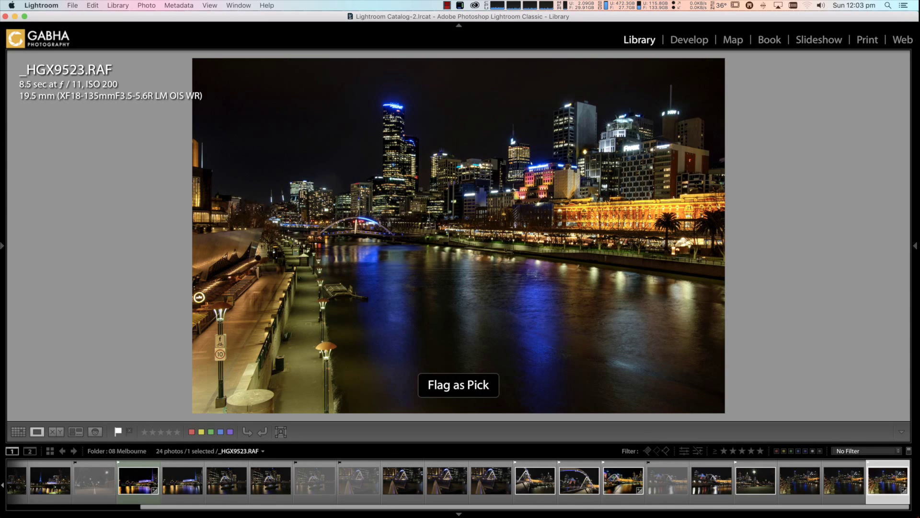
key(Left)
key(p)
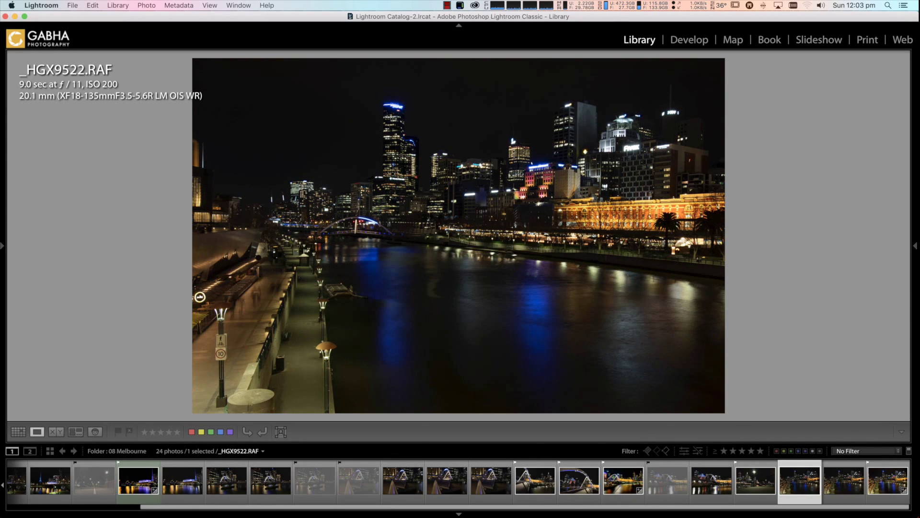
key(Left)
key(p)
key(Right)
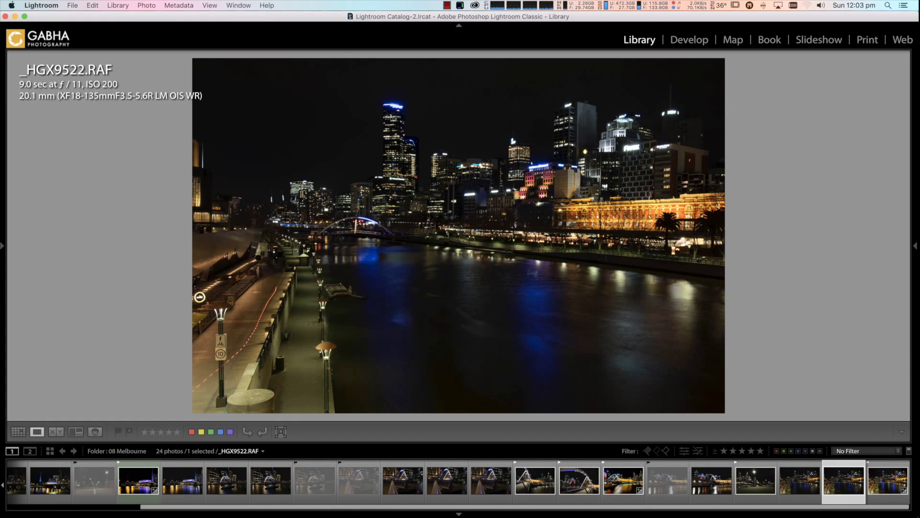
key(p)
key(Left)
key(Right)
key(x)
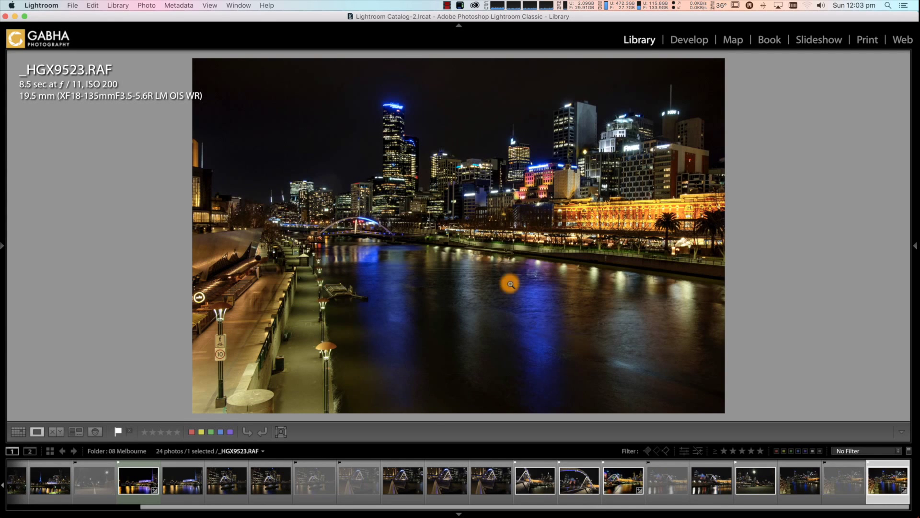
drag(71, 508, 42, 508)
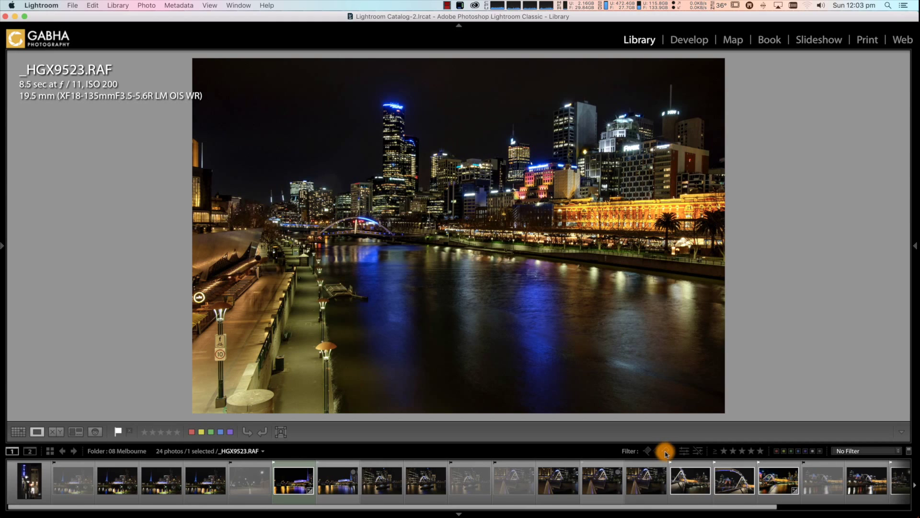
click(665, 452)
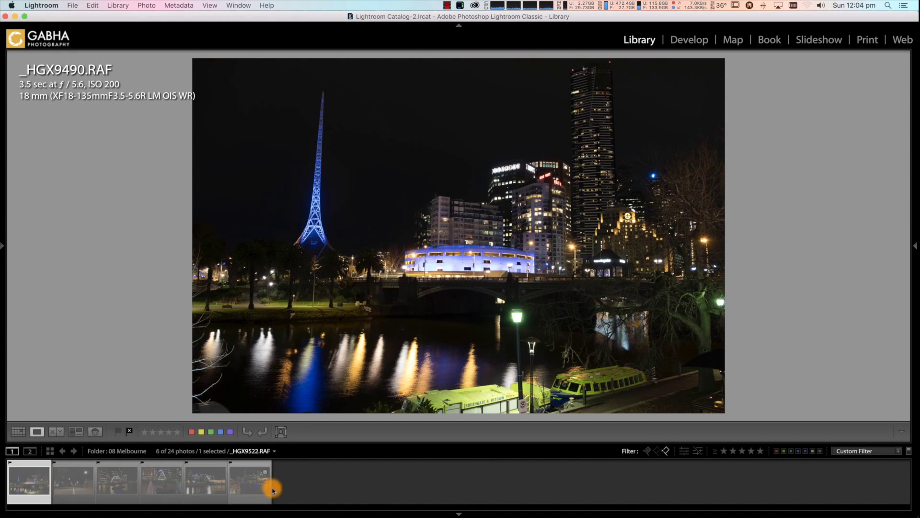
shift+click(257, 488)
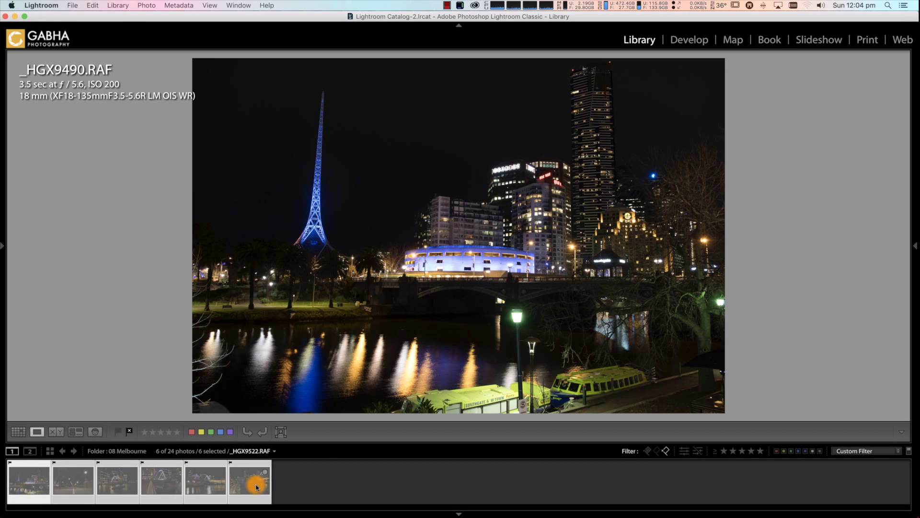
key(BackSpace)
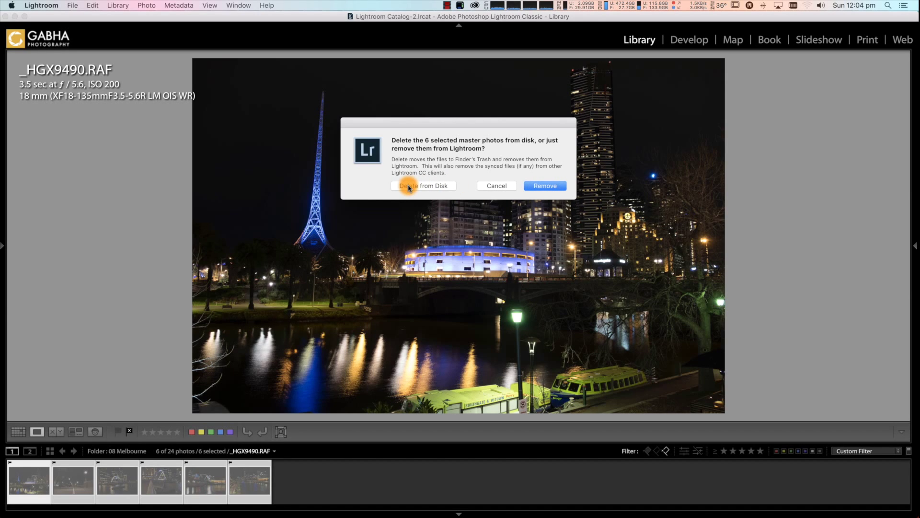
click(496, 186)
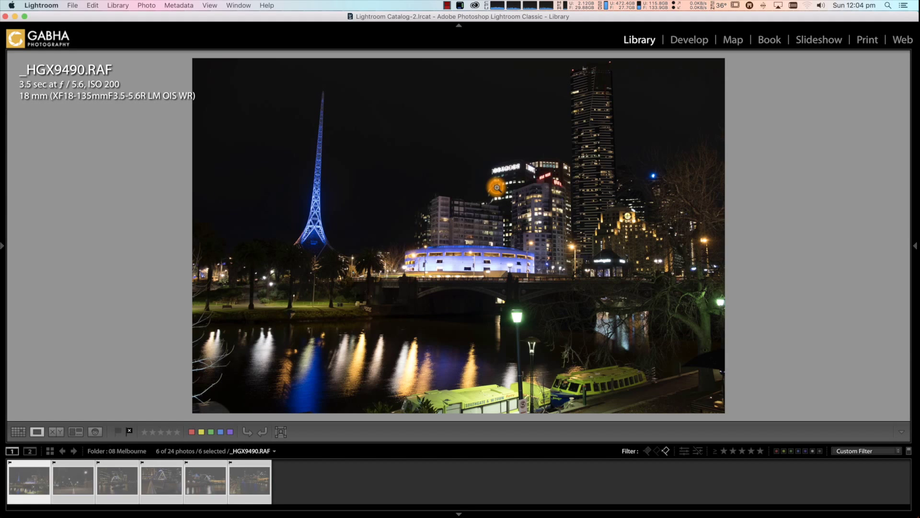
click(667, 451)
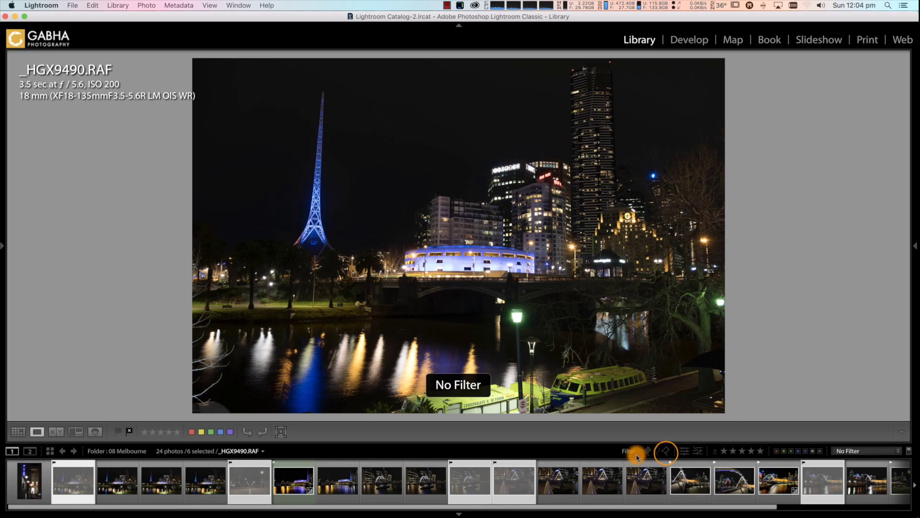
- Review the bridge photos and filter to rejects, cancel a first delete, then clear the filter
click(691, 479)
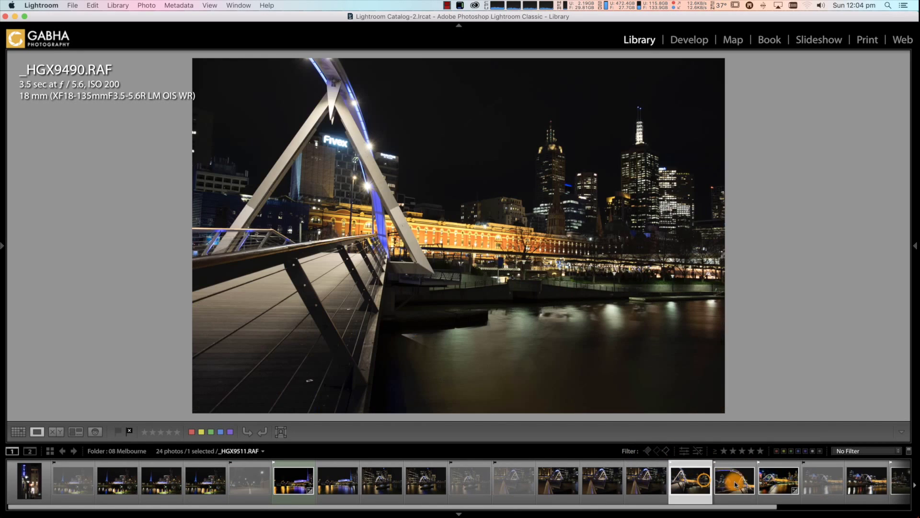
click(809, 483)
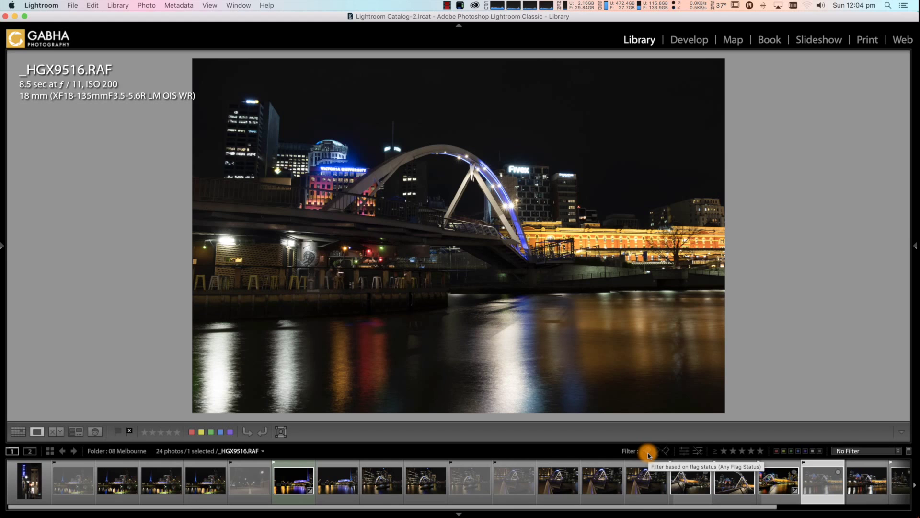
click(649, 452)
key(super+BackSpace)
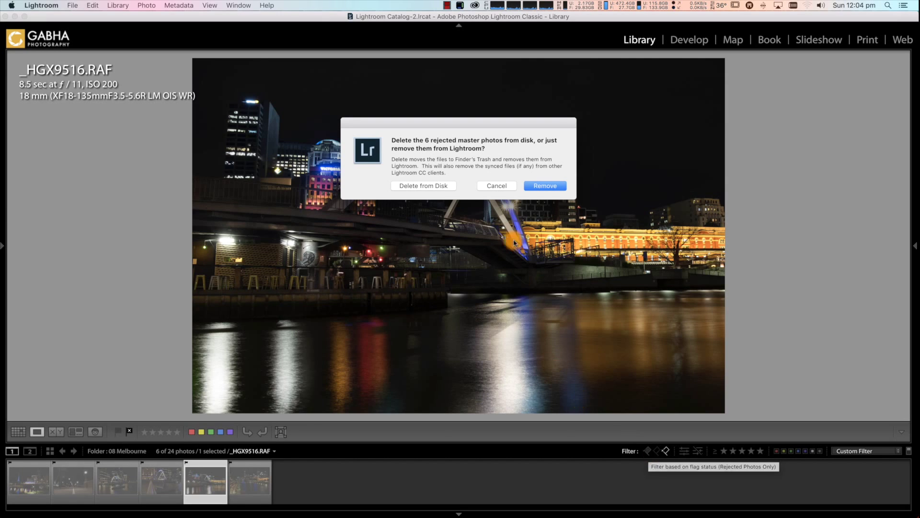
click(497, 186)
key(super+l)
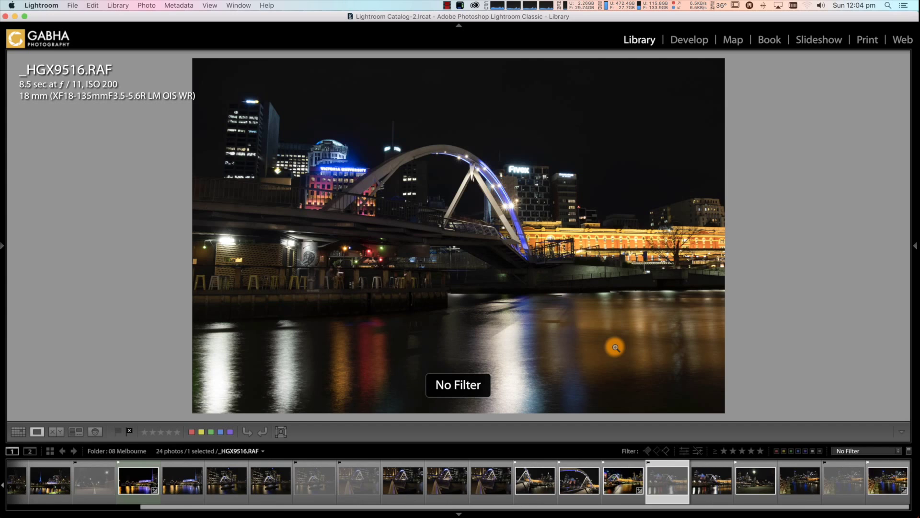
- Delete Rejected Photos from disk, confirming permanent deletion of the six files
key(super+BackSpace)
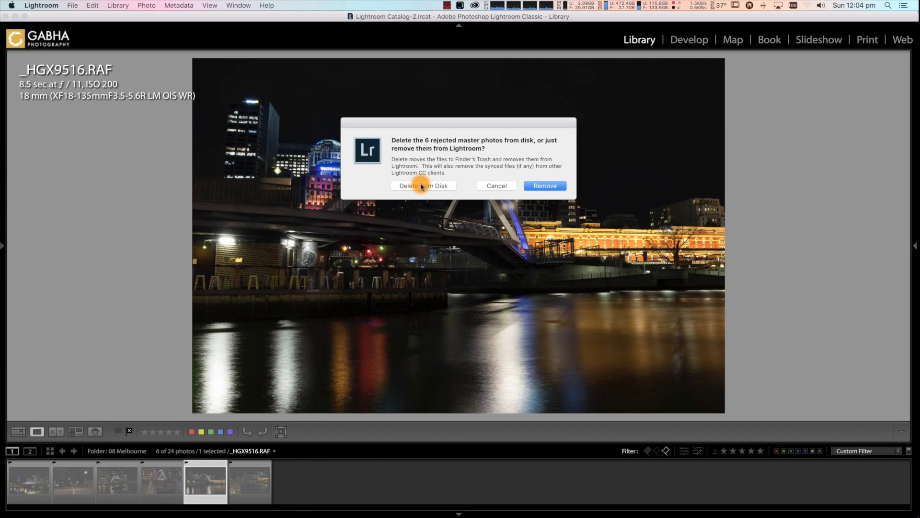
click(423, 187)
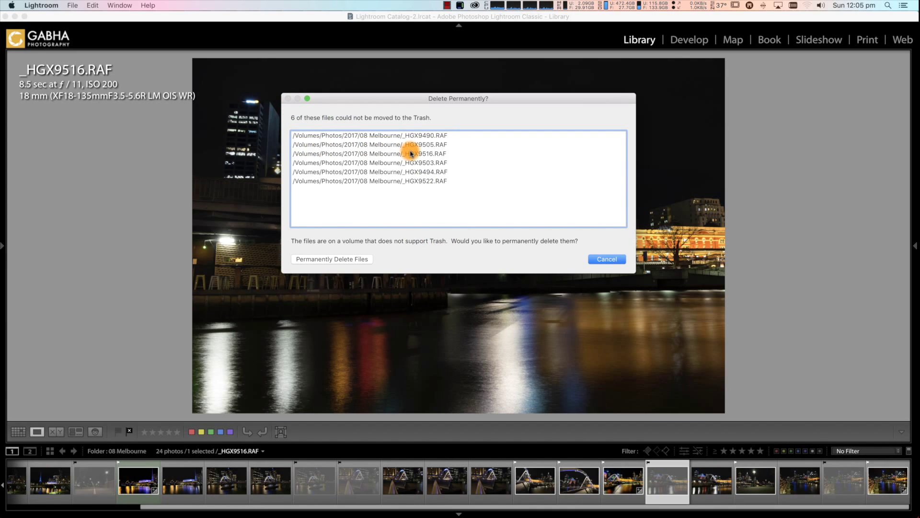
click(321, 259)
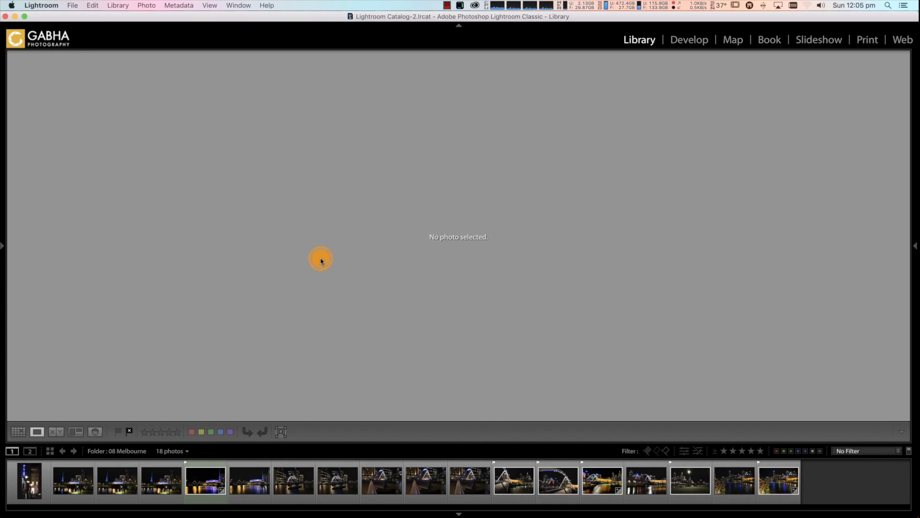